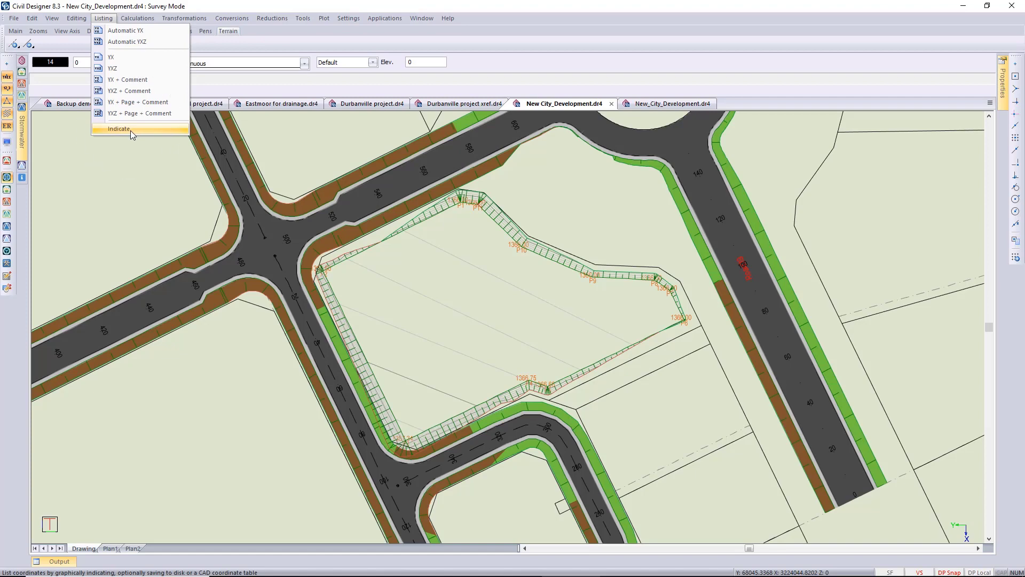
- Start a coordinate listing by indicated points with LO system 27, zero Y, X and Z constants, and screen output only
left_click(130, 131)
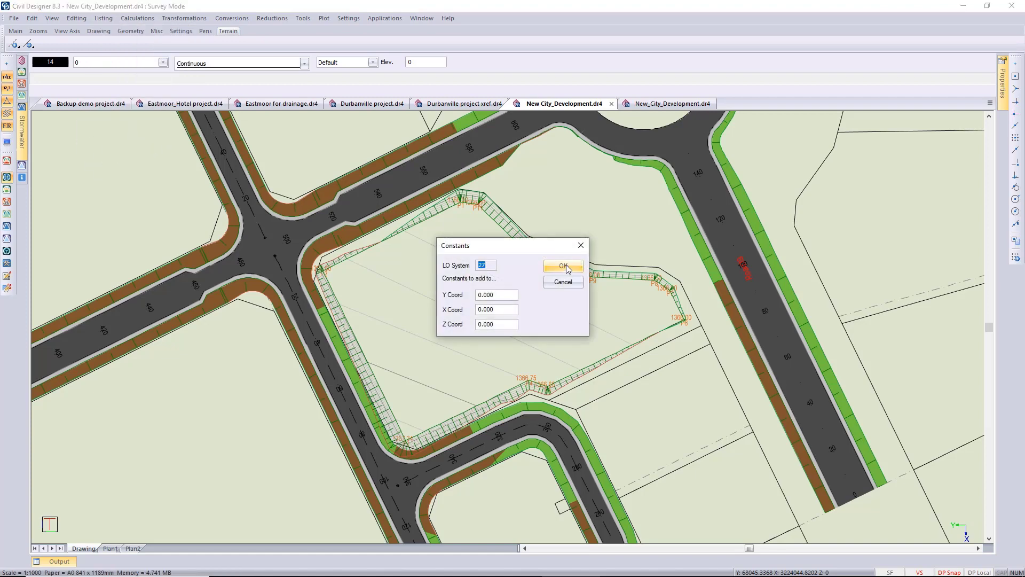
left_click(564, 267)
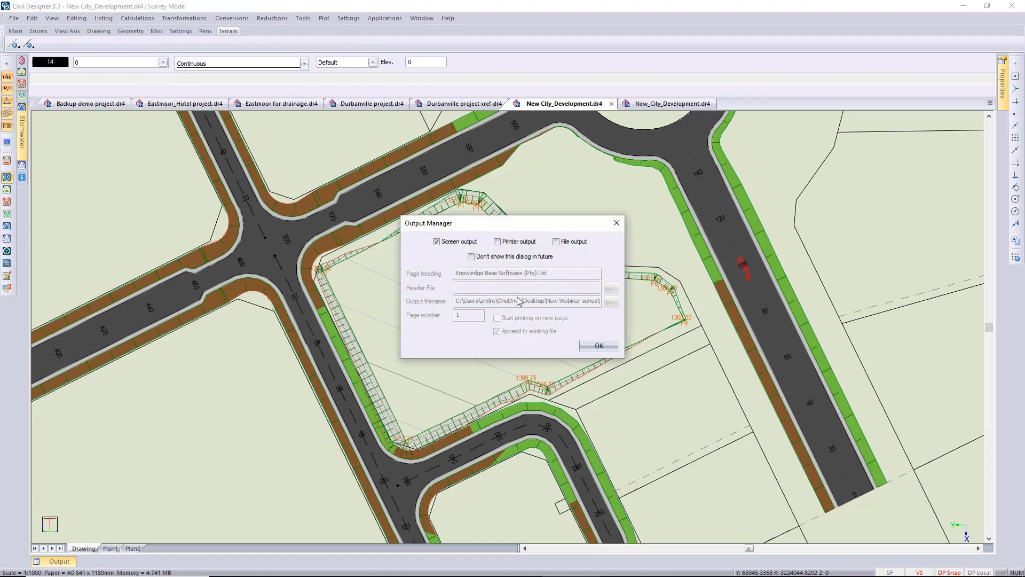
left_click(594, 347)
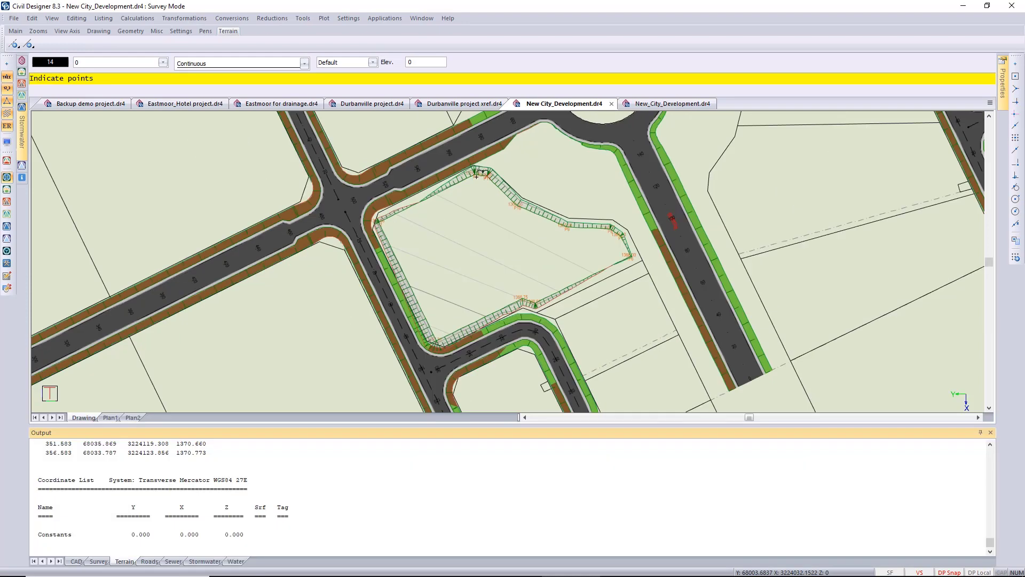
- Add platform corner points P1 to P5 to the coordinate listing in numerical order
left_click(476, 176)
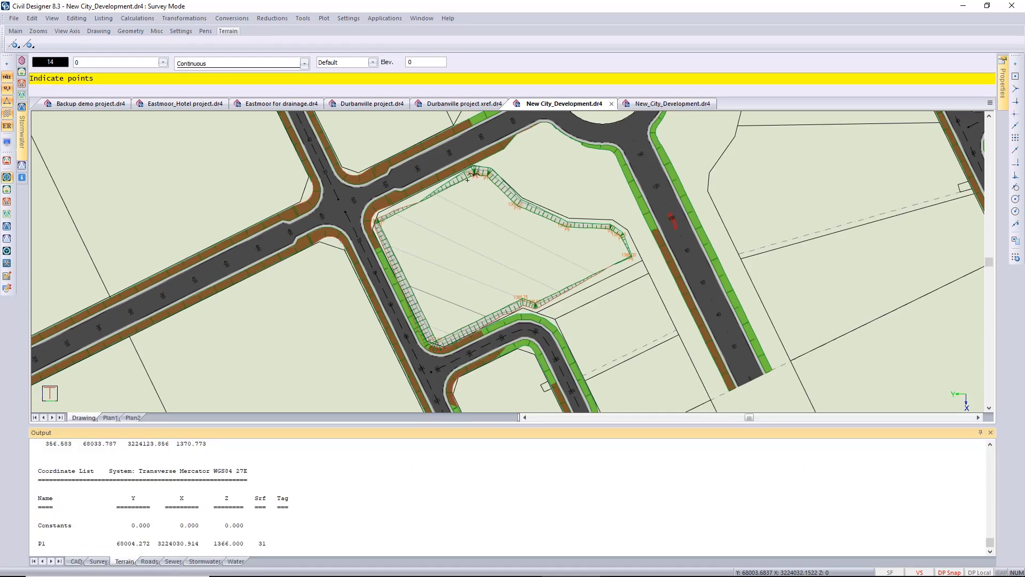
left_click(377, 223)
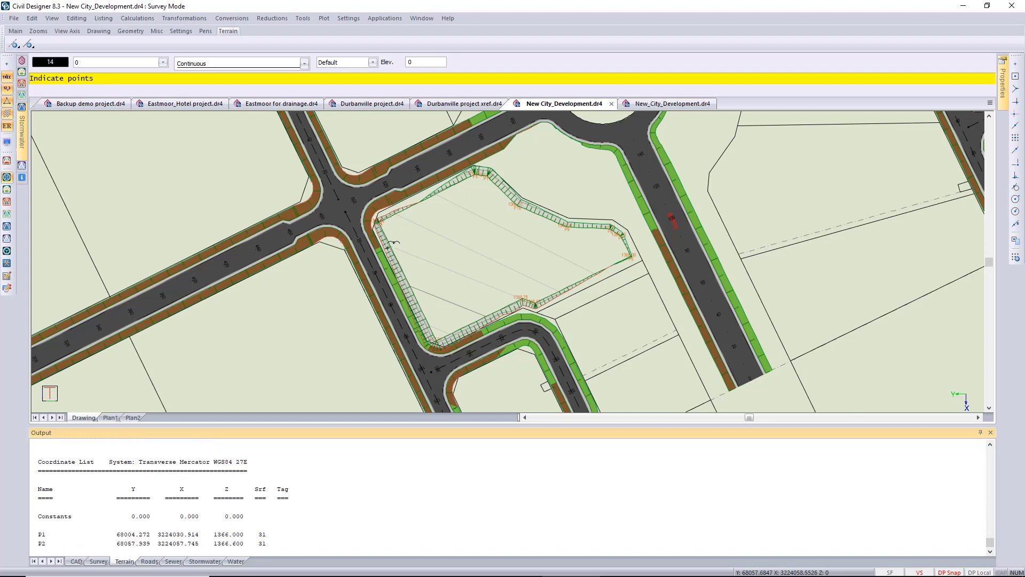
left_click(439, 338)
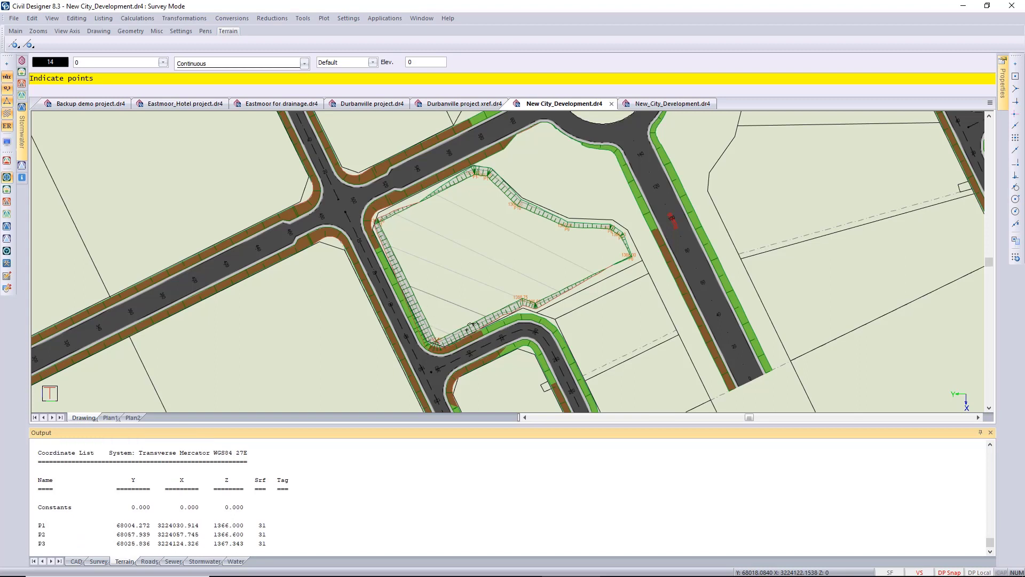
left_click(526, 298)
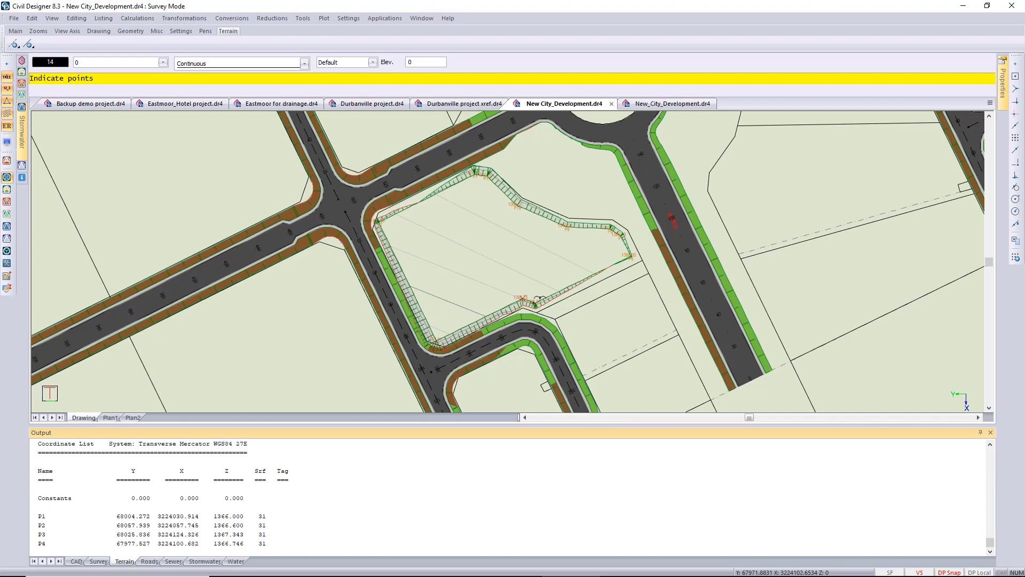
left_click(539, 301)
- Add the remaining platform corner points P6 to P11 to the coordinate listing and end the point selection
scroll(721, 280, "up", 3)
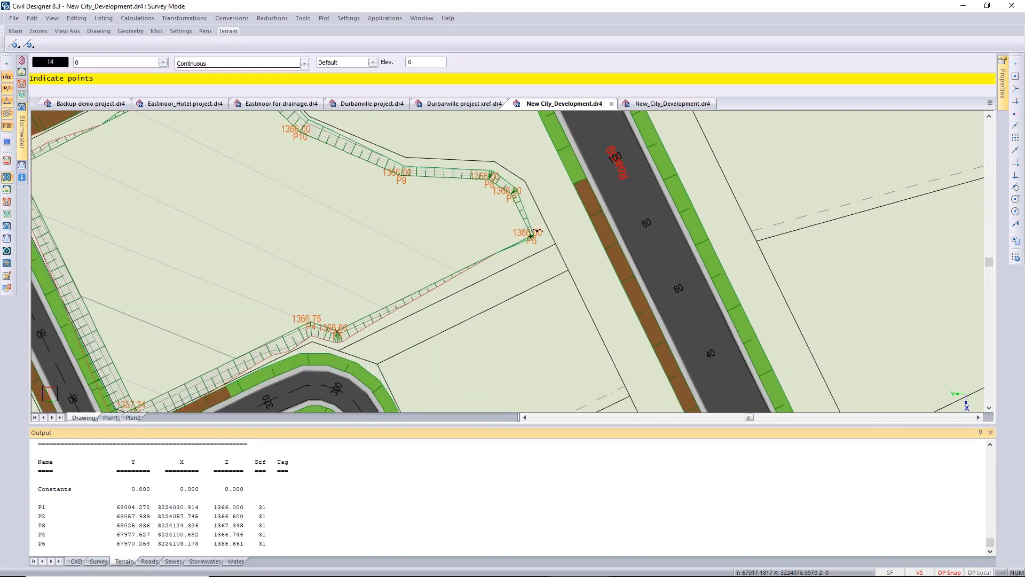
left_click(535, 233)
left_click(514, 191)
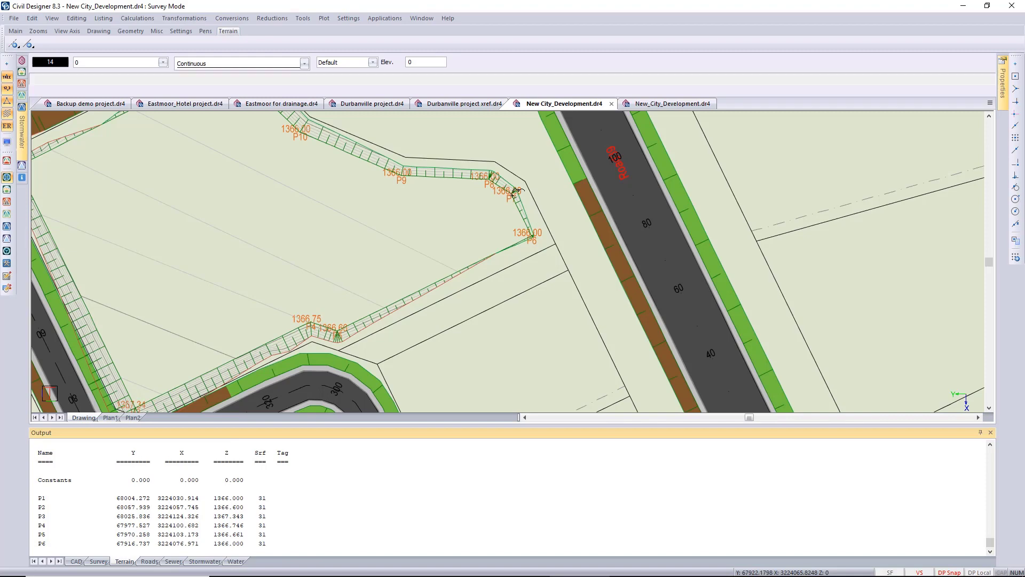
left_click(490, 176)
left_click(403, 174)
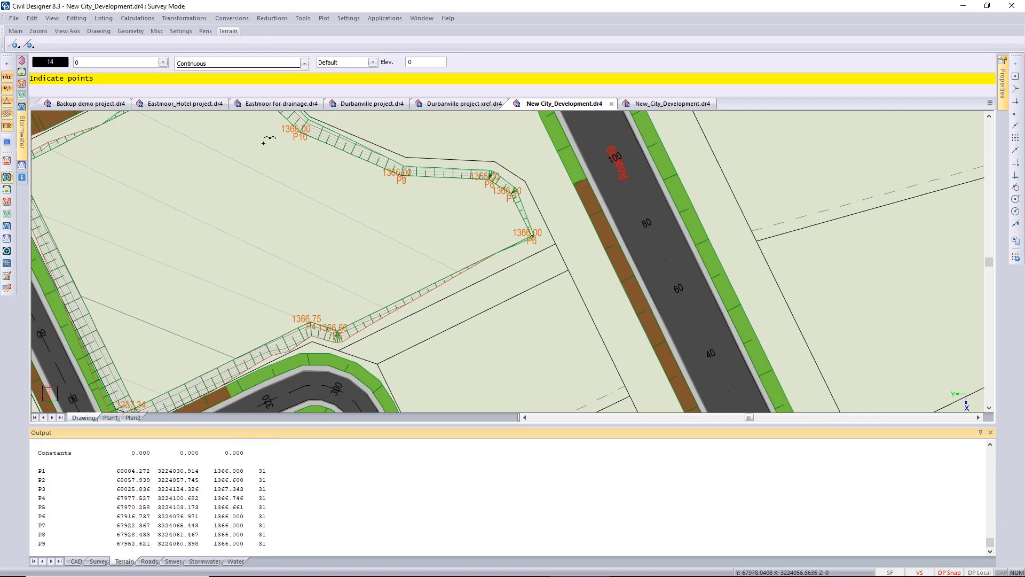
left_click(299, 131)
scroll(299, 131, "up", 1)
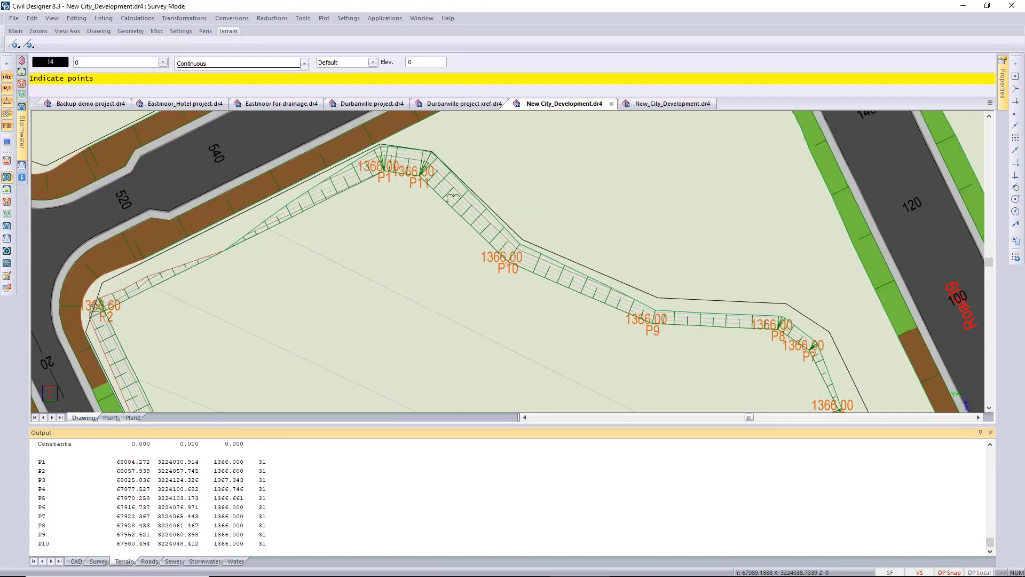
left_click(420, 173)
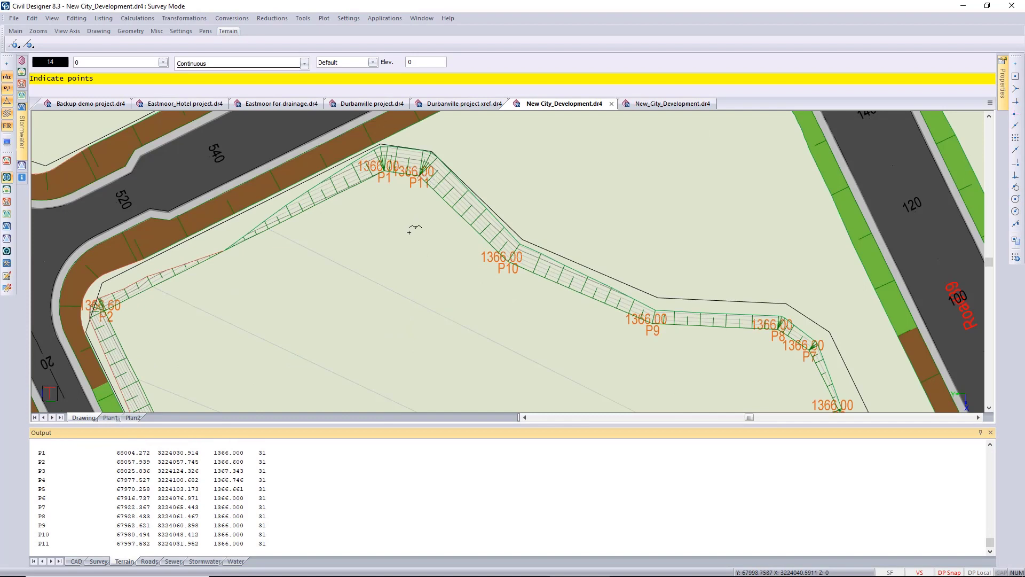
right_click(409, 235)
left_click(432, 241)
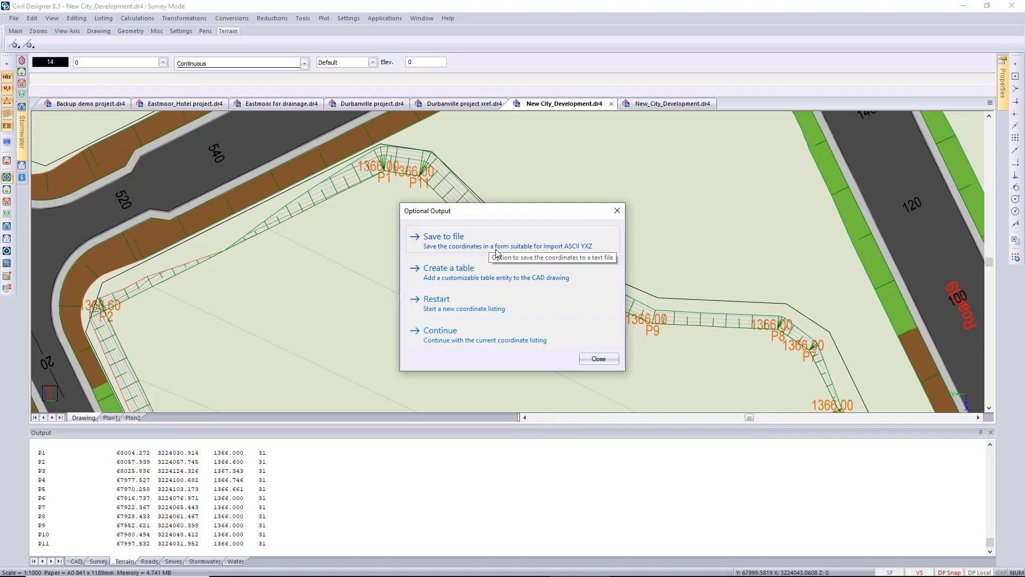
- Create a coordinate table without the Tag column and place it in the blank area east of the site
left_click(460, 275)
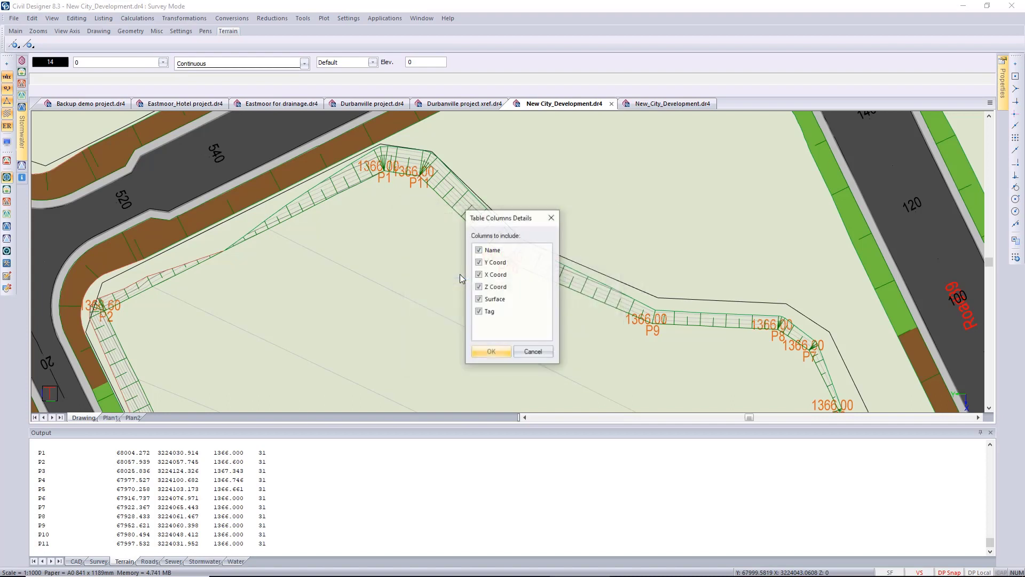
left_click(484, 312)
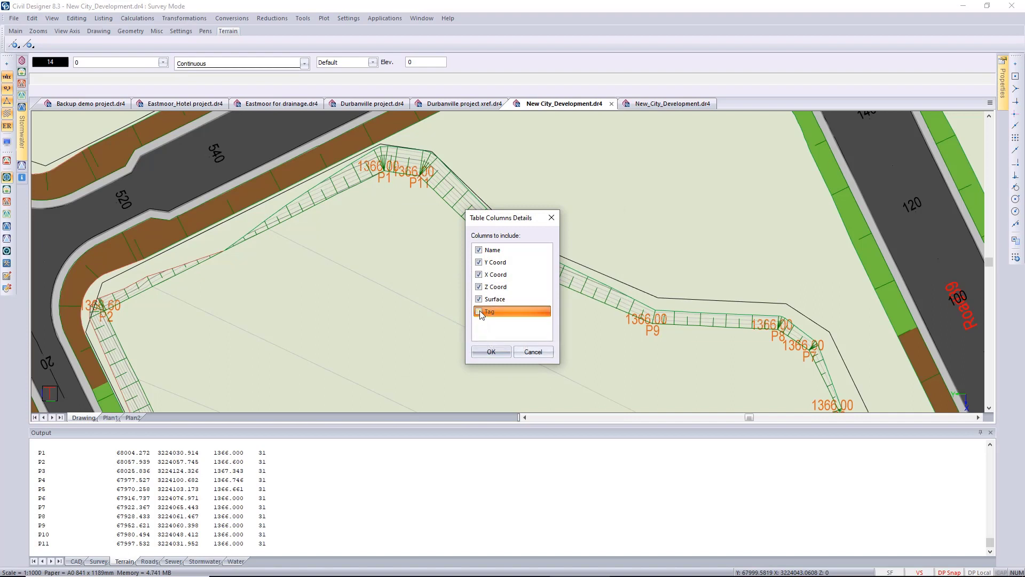
left_click(492, 352)
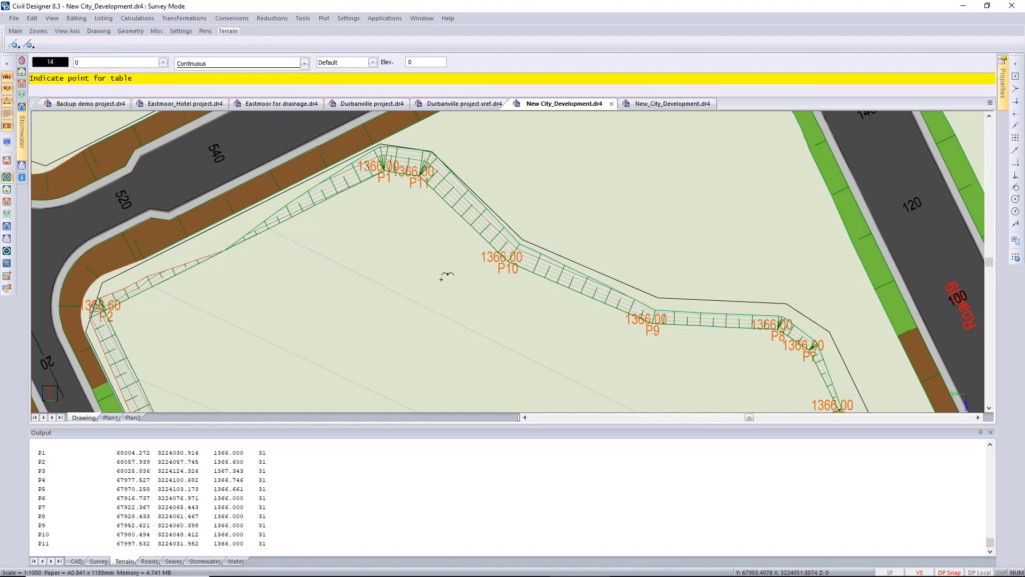
scroll(442, 278, "down", 2)
scroll(441, 278, "down", 3)
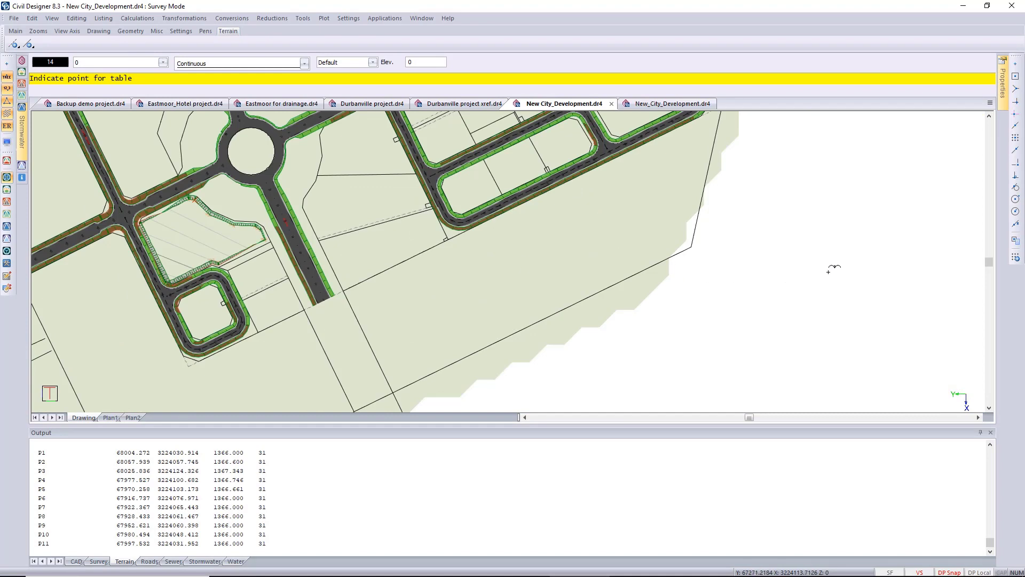
left_click(815, 273)
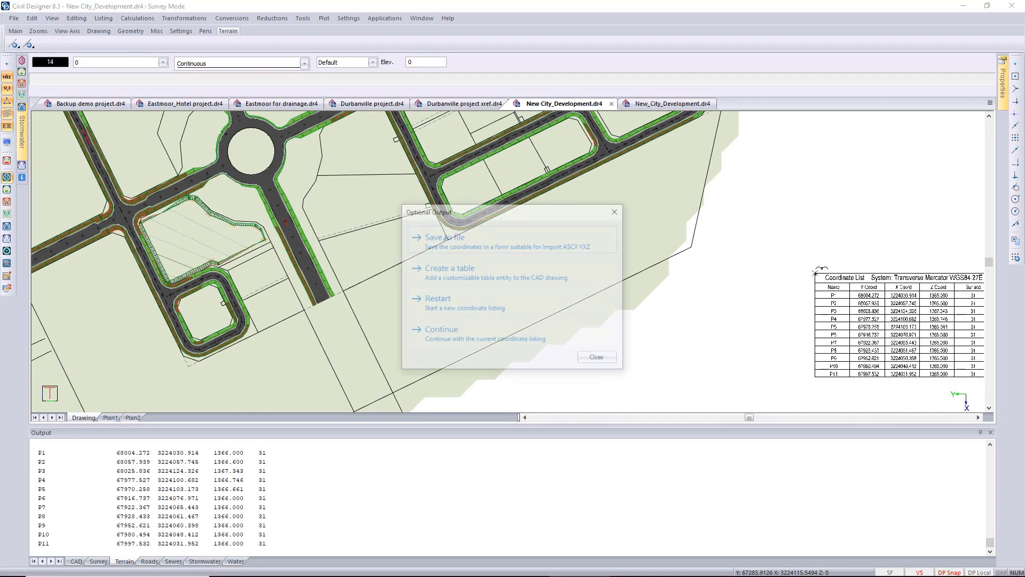
left_click(601, 359)
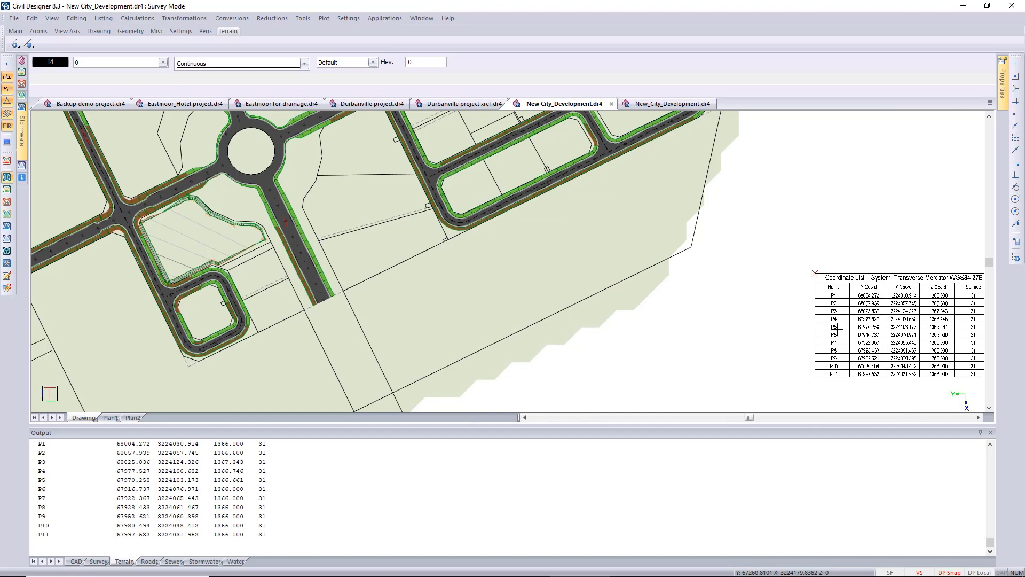
- Examine the coordinate table's properties and its data editor, including the row and alignment options for the title and header cells
scroll(882, 330, "up", 1)
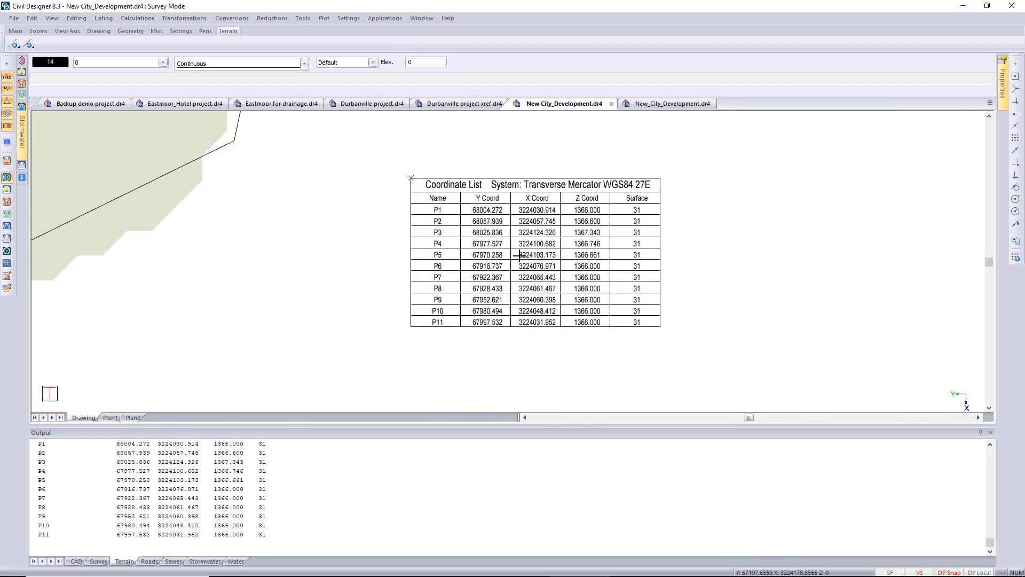
left_click(510, 238)
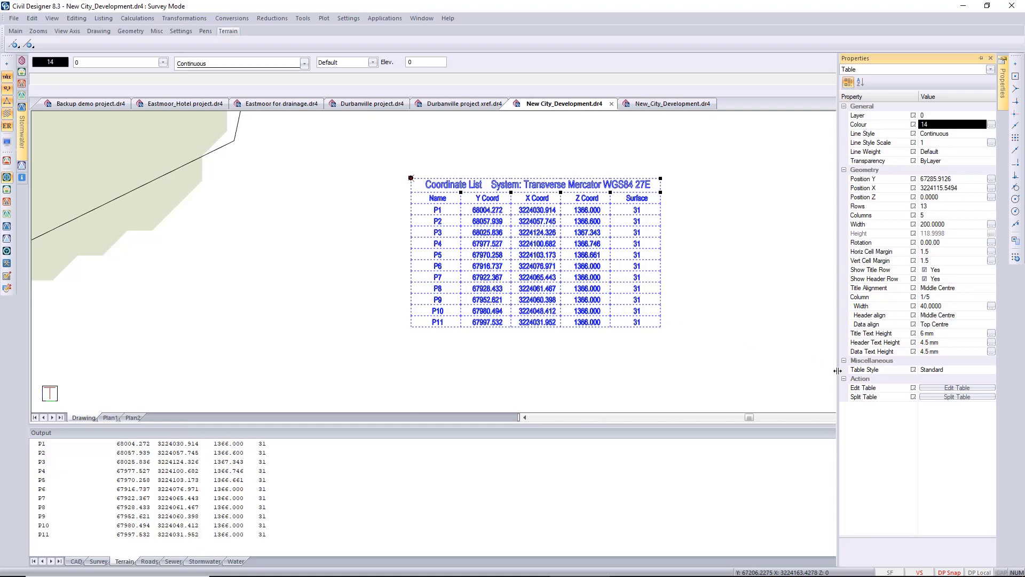
left_click(942, 388)
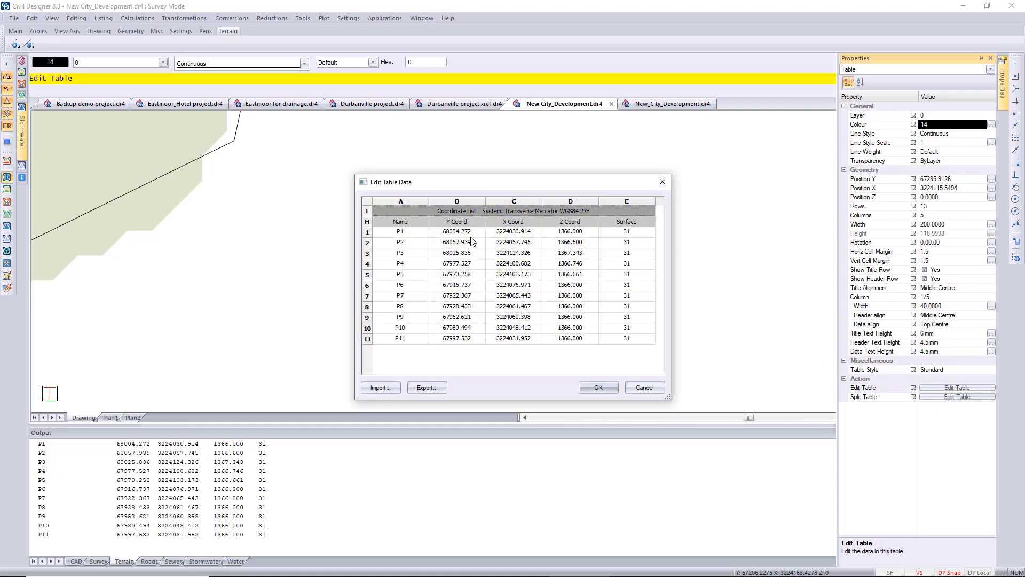
right_click(484, 213)
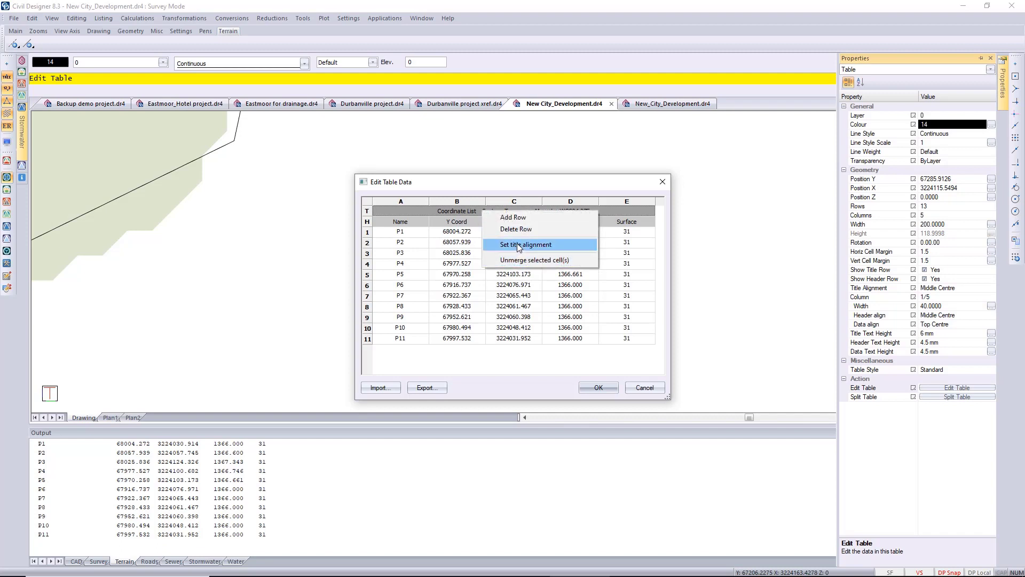
right_click(419, 228)
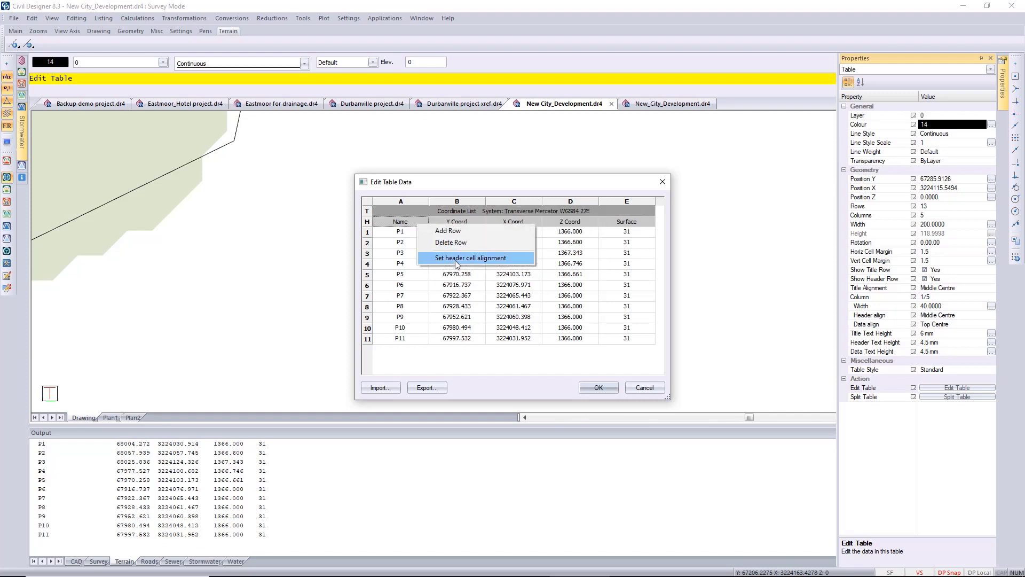
left_click(454, 289)
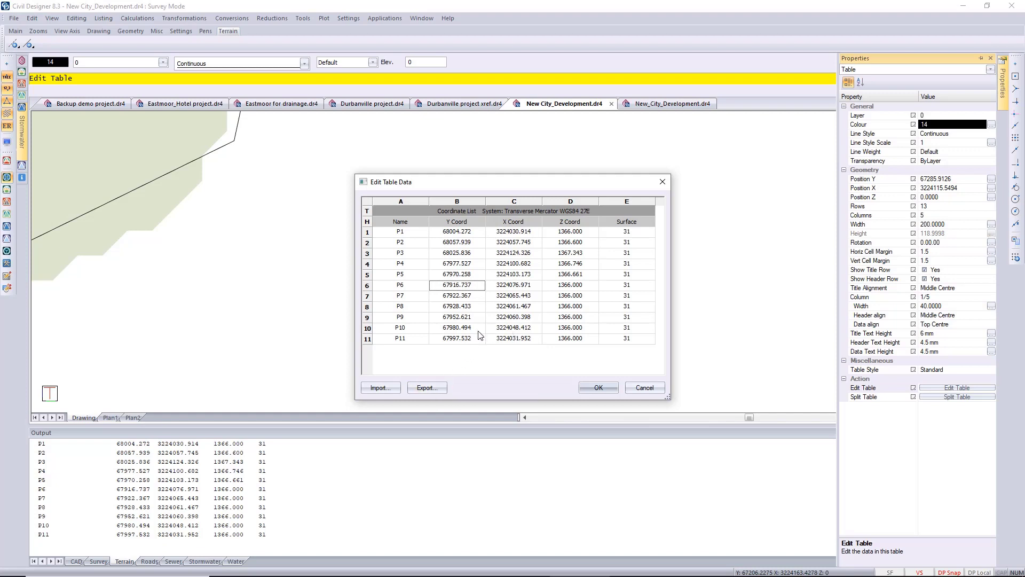
left_click(600, 388)
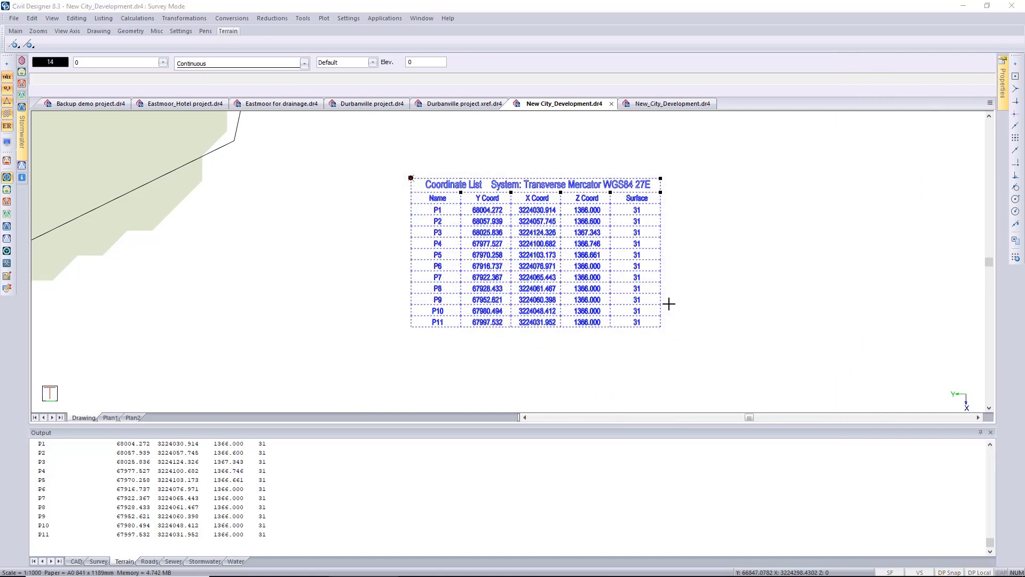
- Set the width of the coordinate table's fifth column, Surface, to 30 and deselect the table
right_click(676, 291)
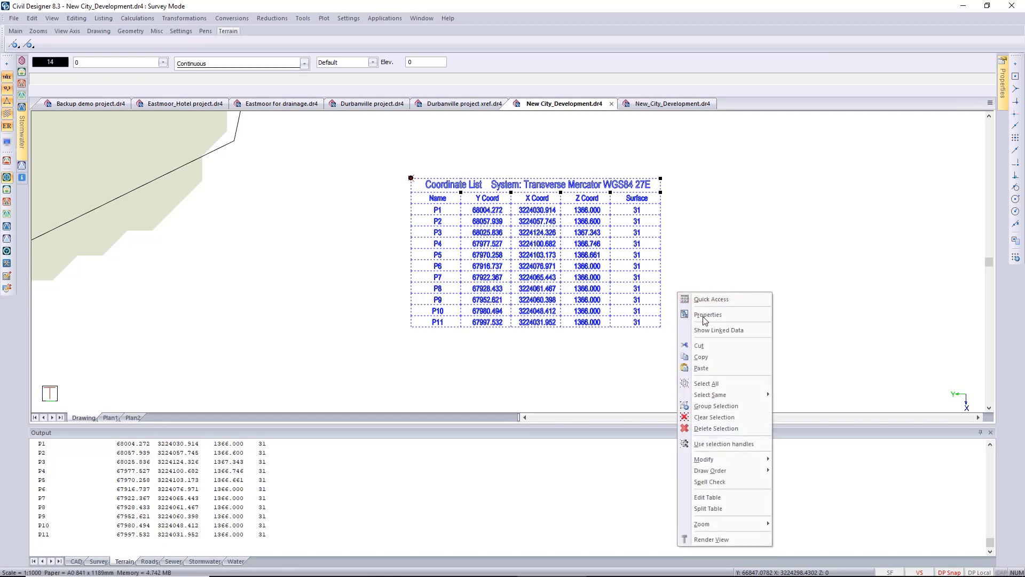
left_click(709, 316)
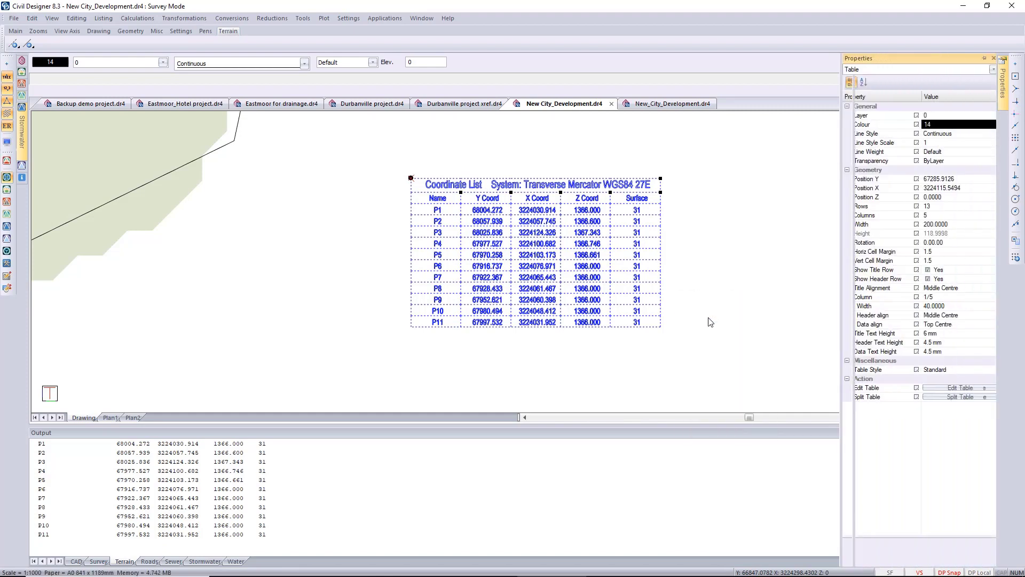
left_click(962, 299)
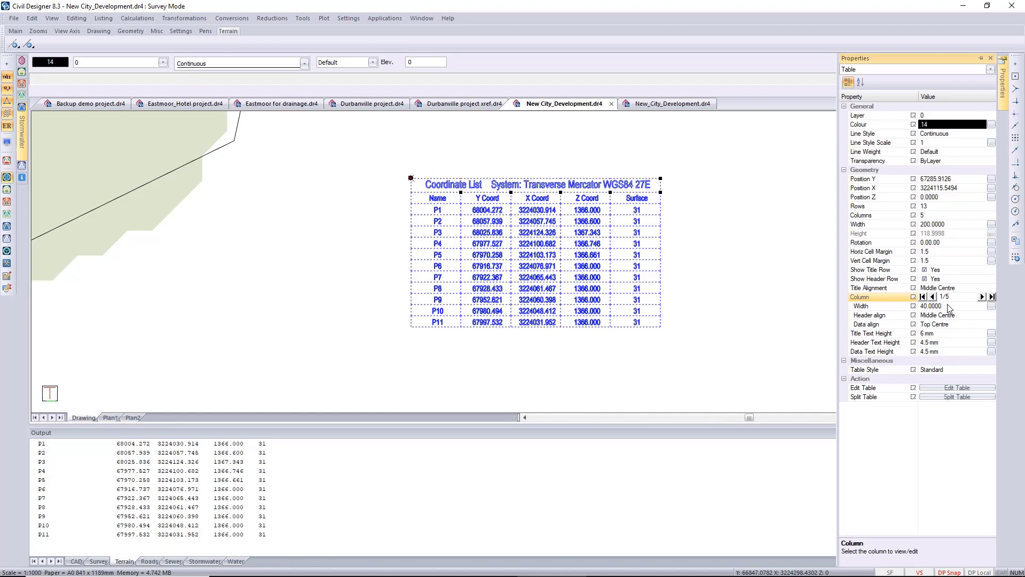
double_click(981, 297)
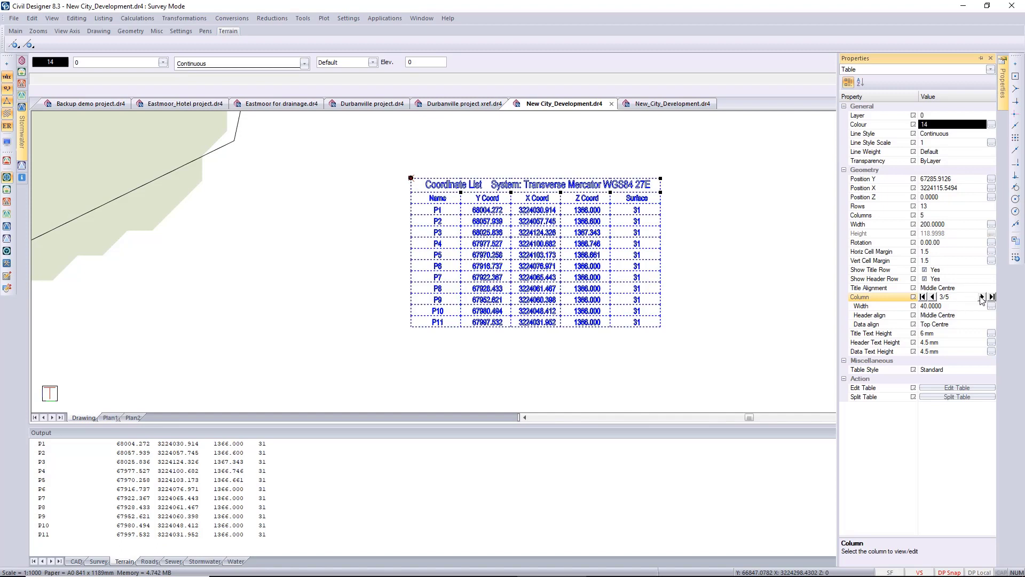
left_click(981, 297)
left_click_drag(944, 309, 907, 322)
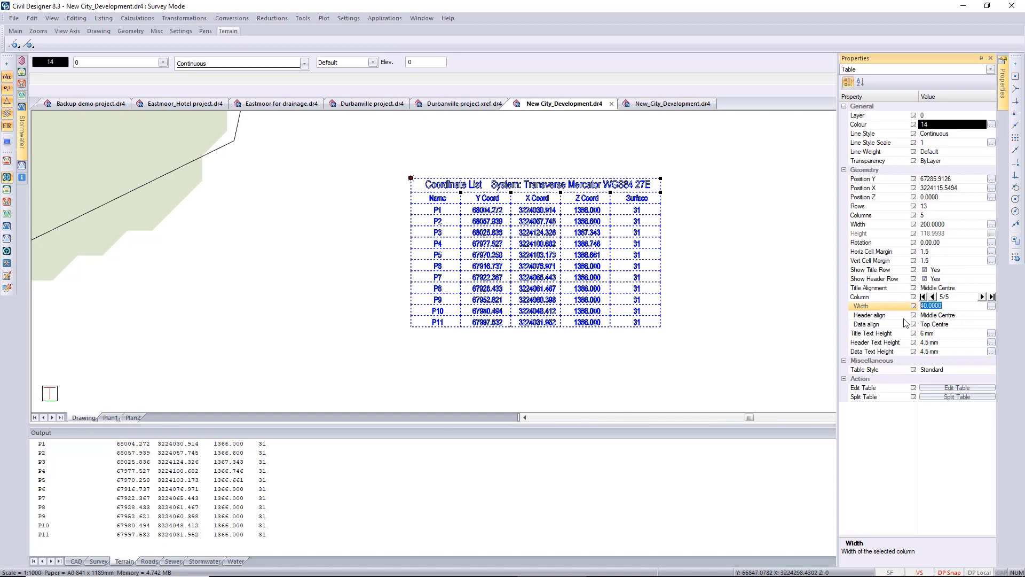
type("30")
key("Return")
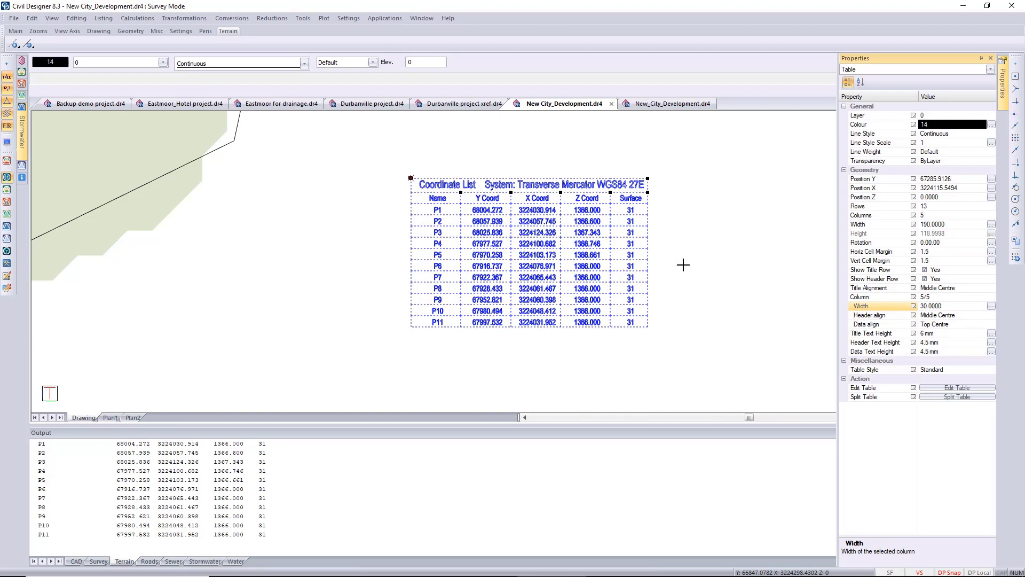
key("Escape")
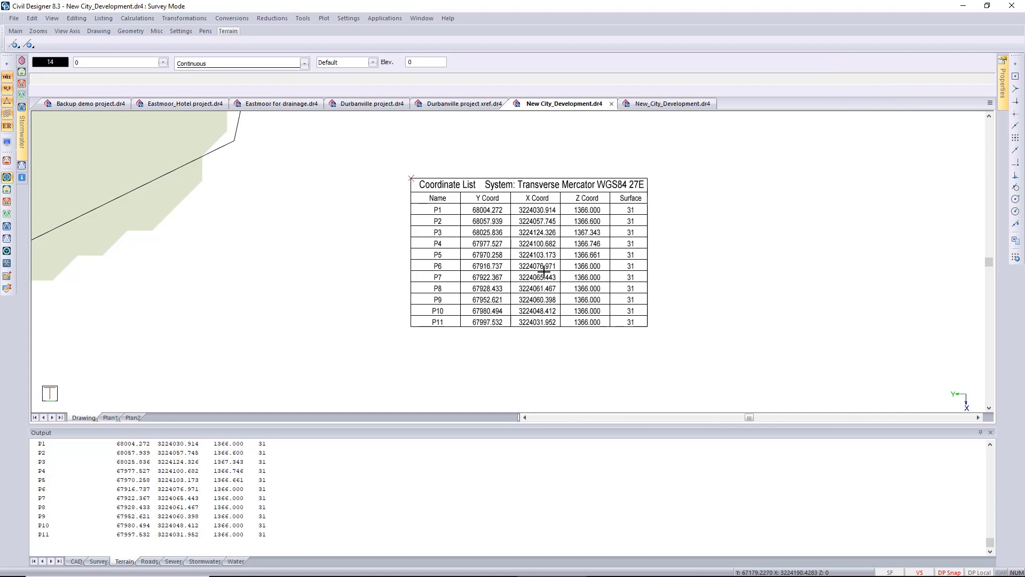
- Define a named viewport from the selected coordinate table and name it "Table for Platform 1"
left_click(544, 272)
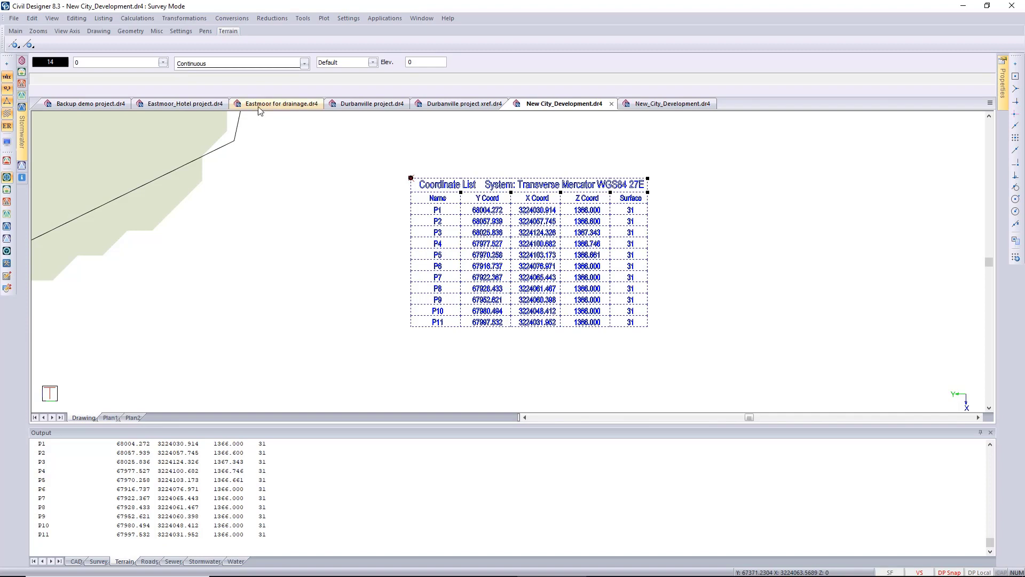
left_click(51, 19)
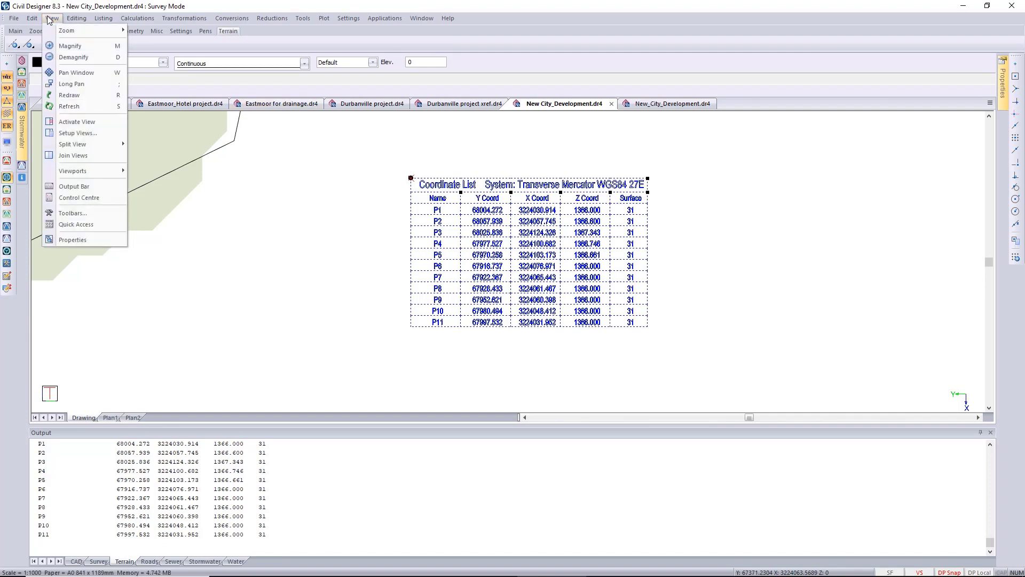
mouse_move(111, 180)
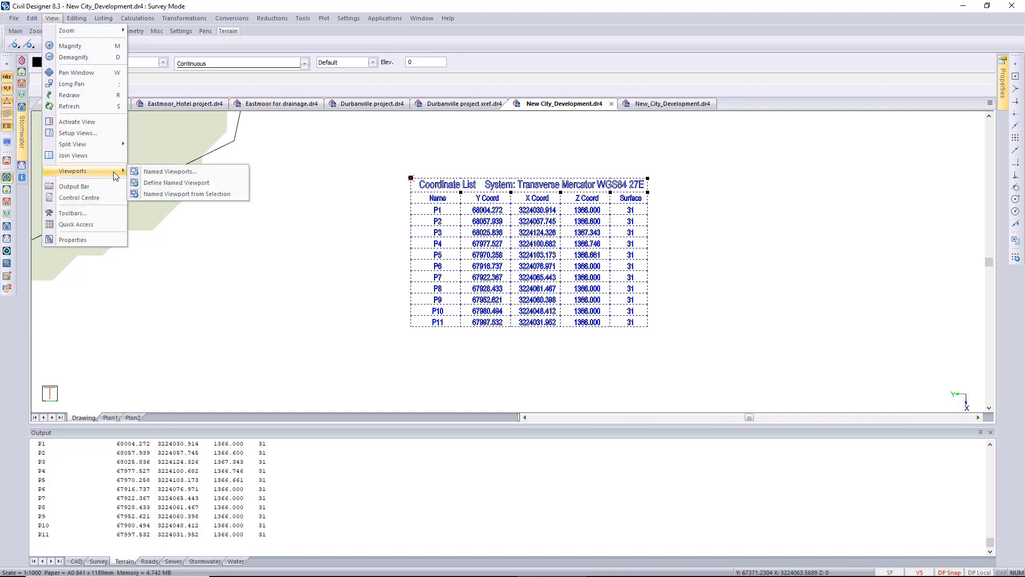
left_click(185, 195)
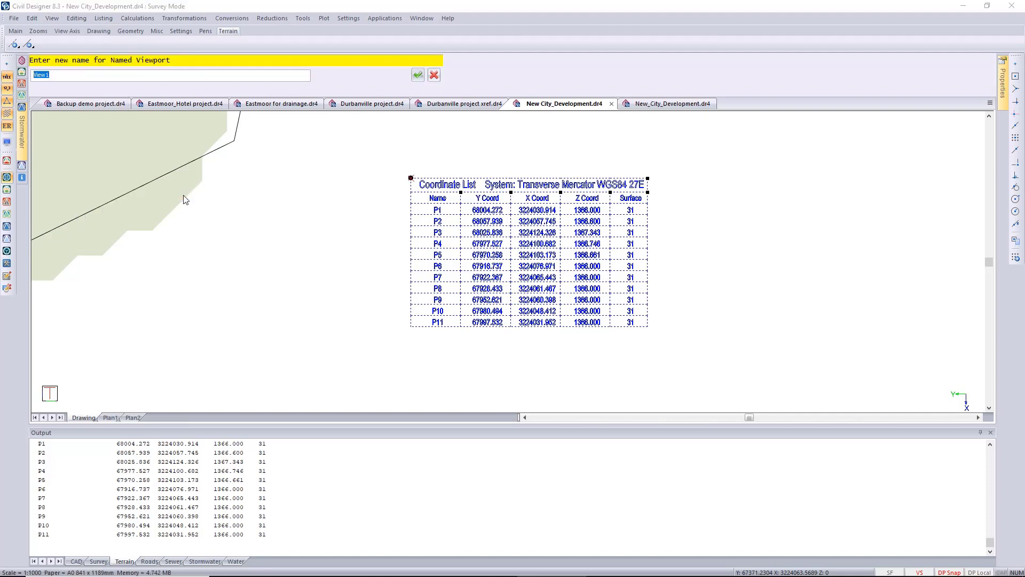
type("Table for Platform 1")
key("Return")
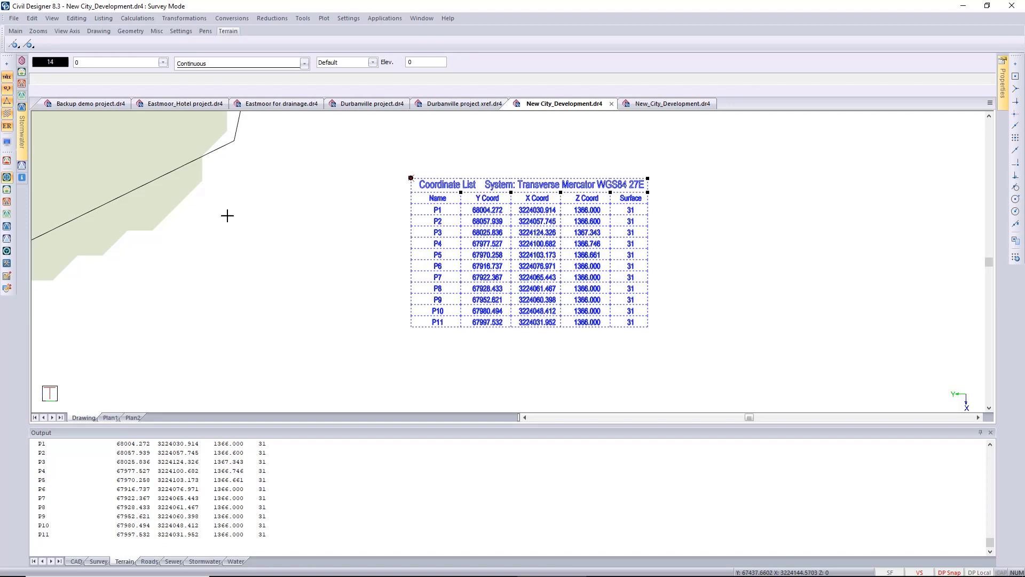
- Return to the platform area and generate a new dynamically updated A0 plan layout at 1:300, with the Survey List excluded
key("p")
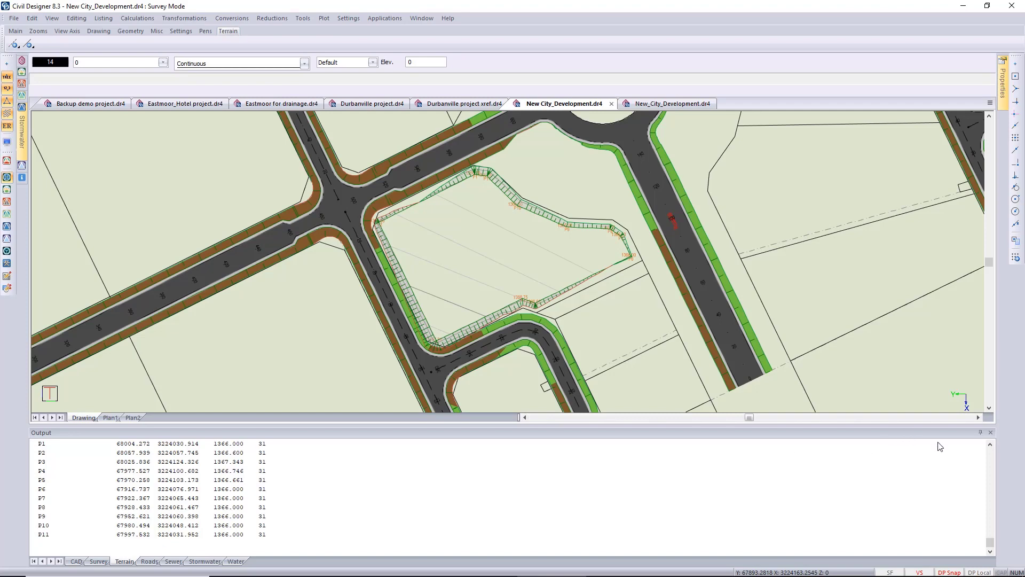
left_click(981, 432)
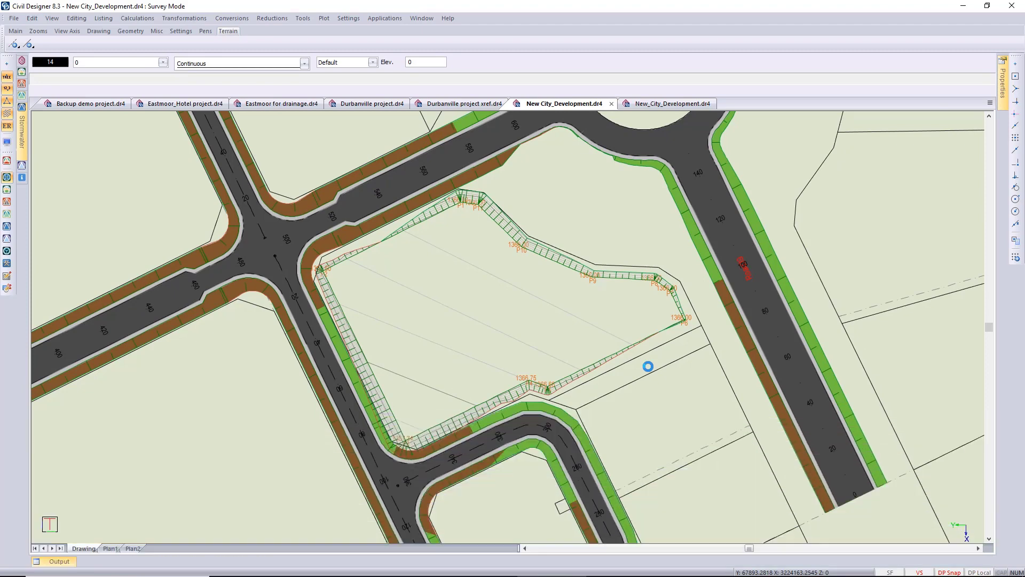
left_click(324, 18)
left_click(340, 32)
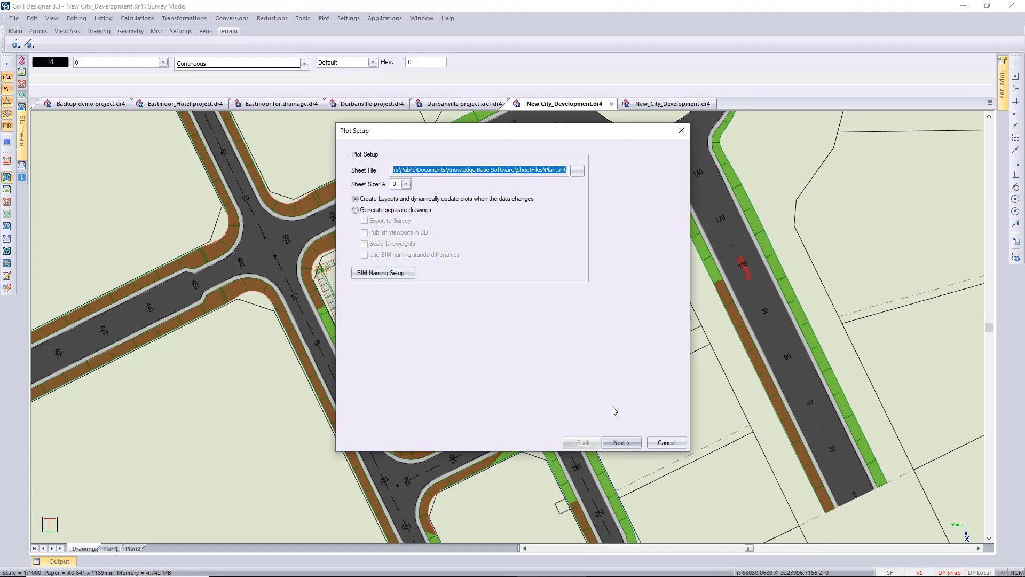
left_click(622, 442)
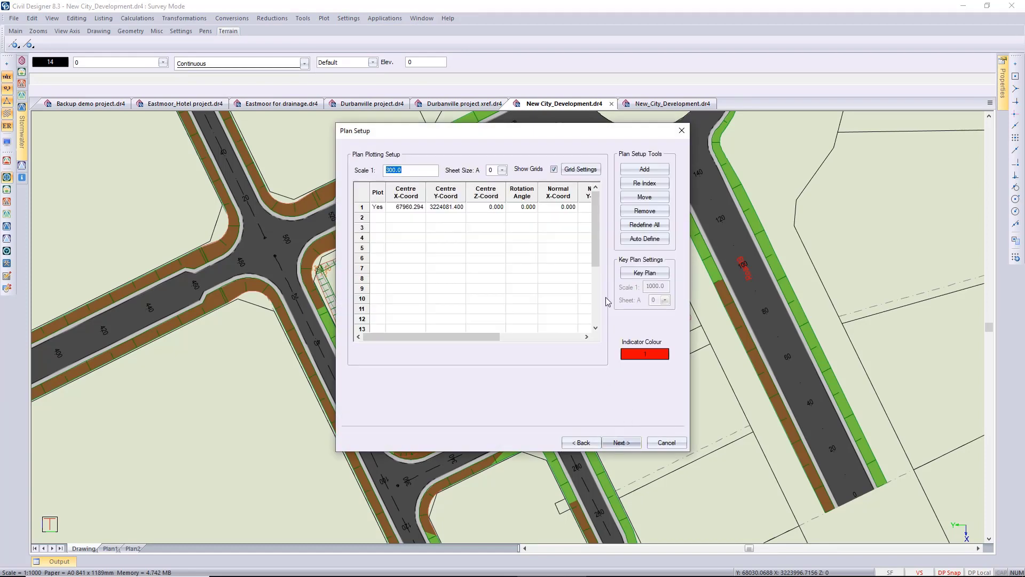
left_click(621, 442)
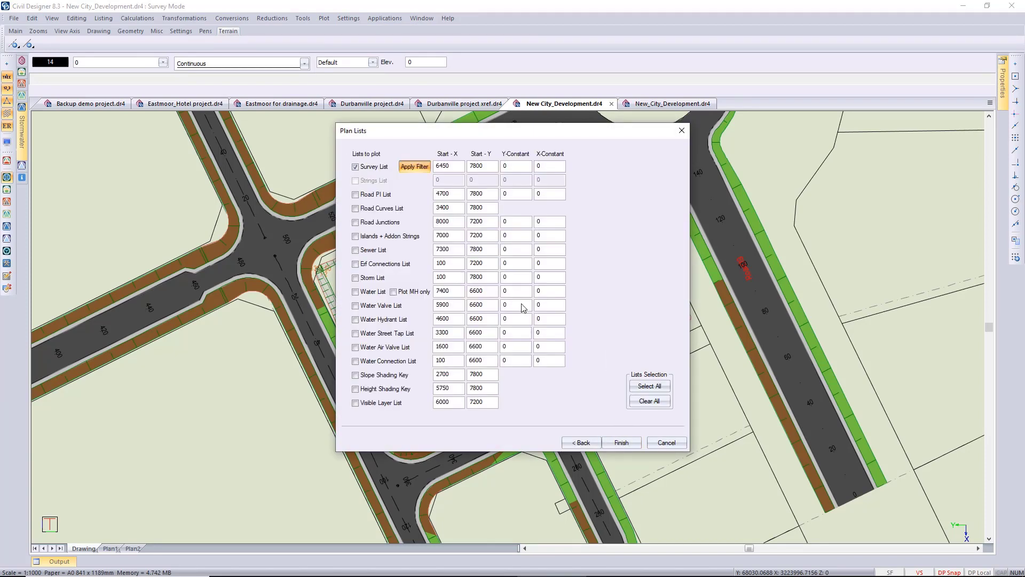
left_click(355, 167)
left_click(622, 442)
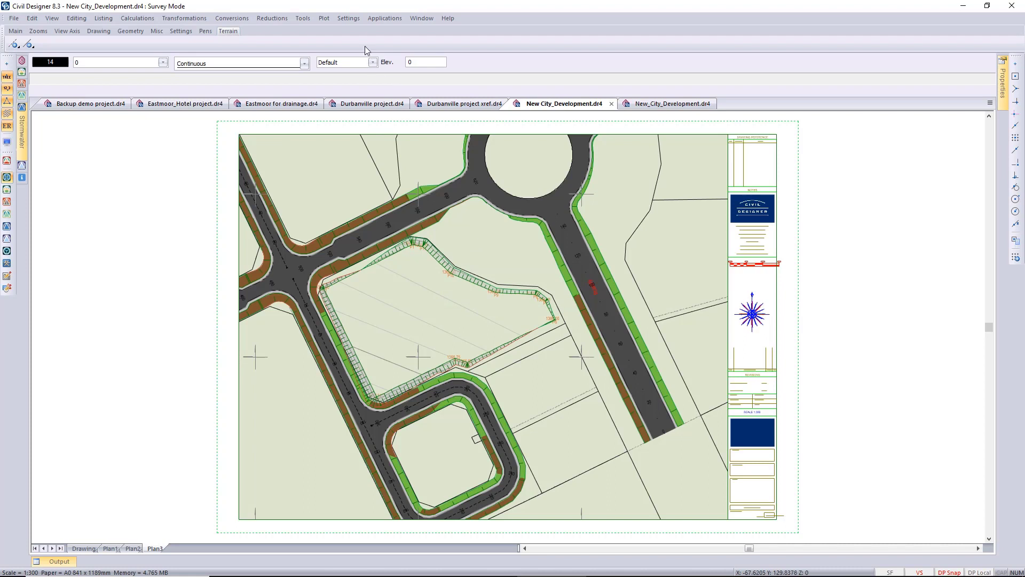
- Switch to CAD drafting and set up a new viewport of "Table for Platform 1" with a drawn clip box and masked background
left_click(381, 20)
left_click(384, 31)
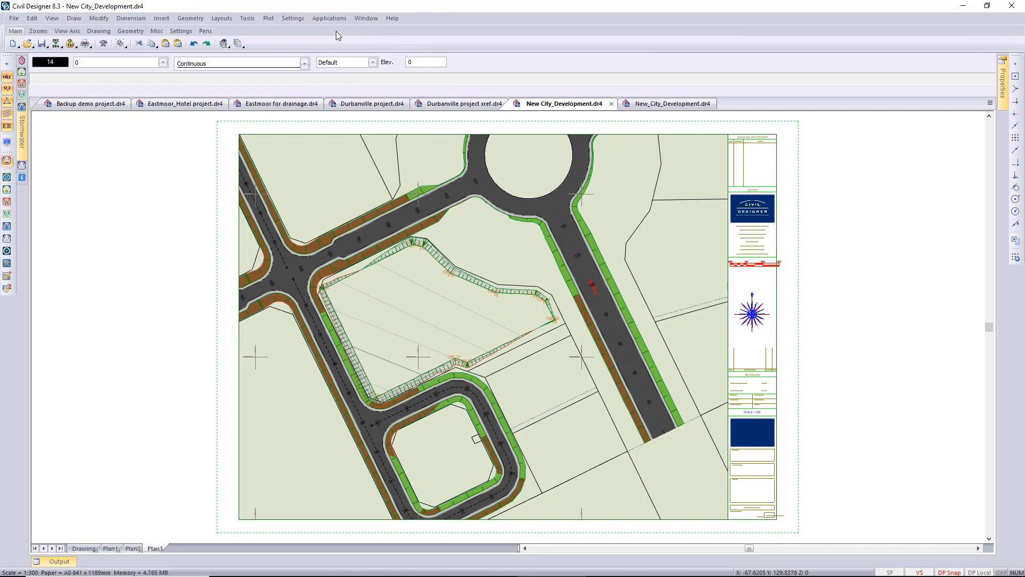
left_click(220, 19)
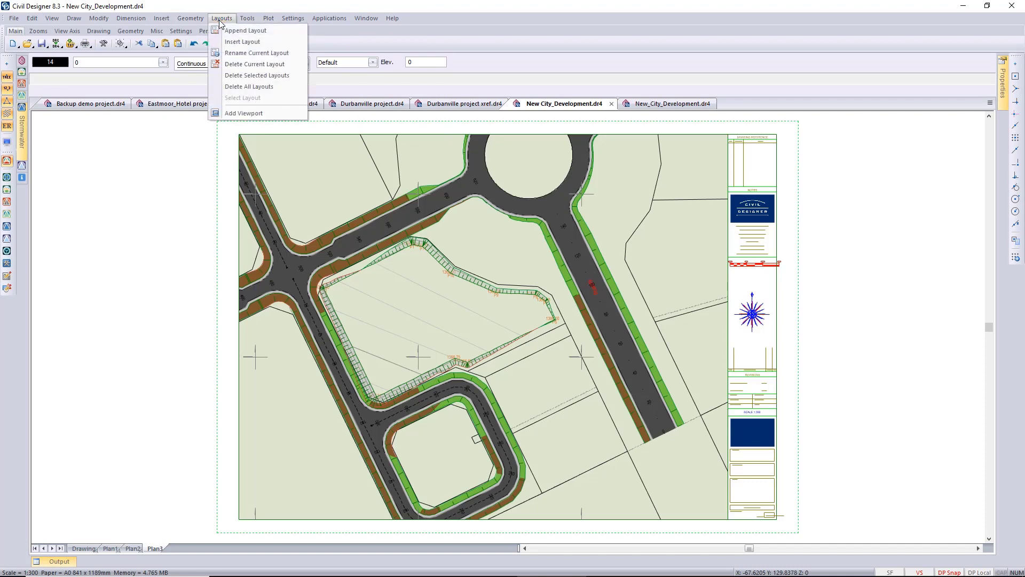
left_click(257, 114)
left_click(130, 75)
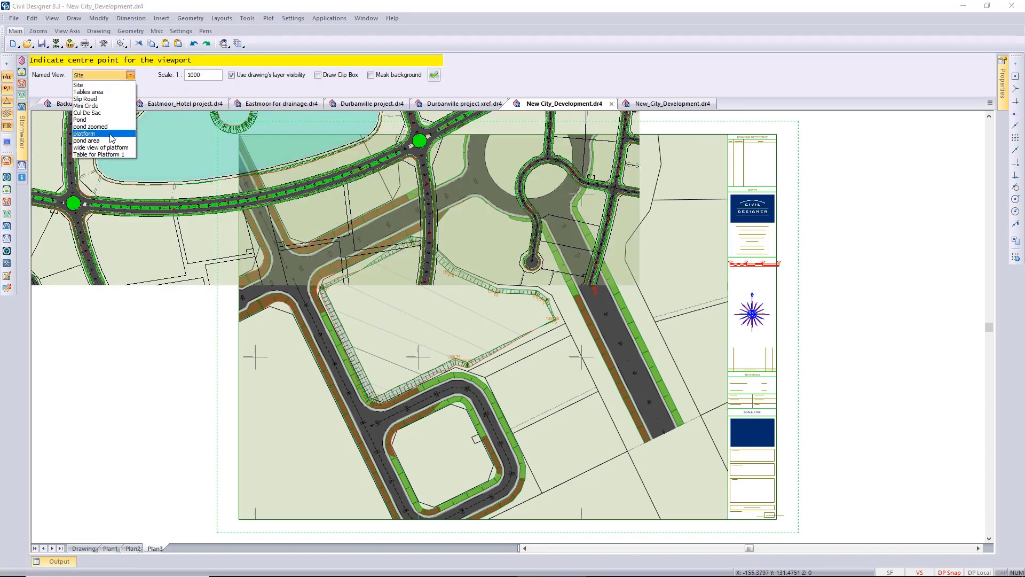
left_click(99, 154)
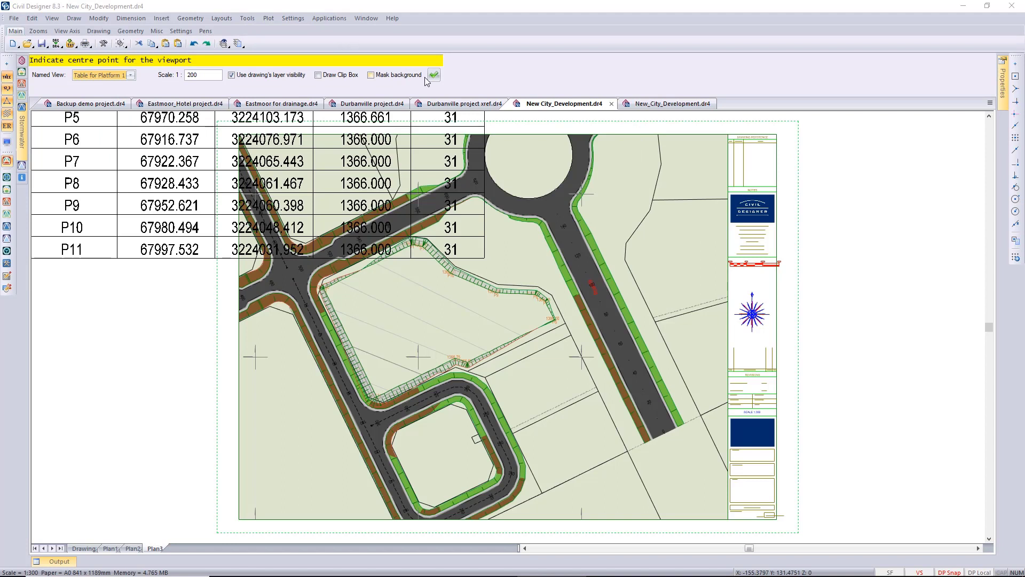
left_click(318, 75)
left_click(371, 75)
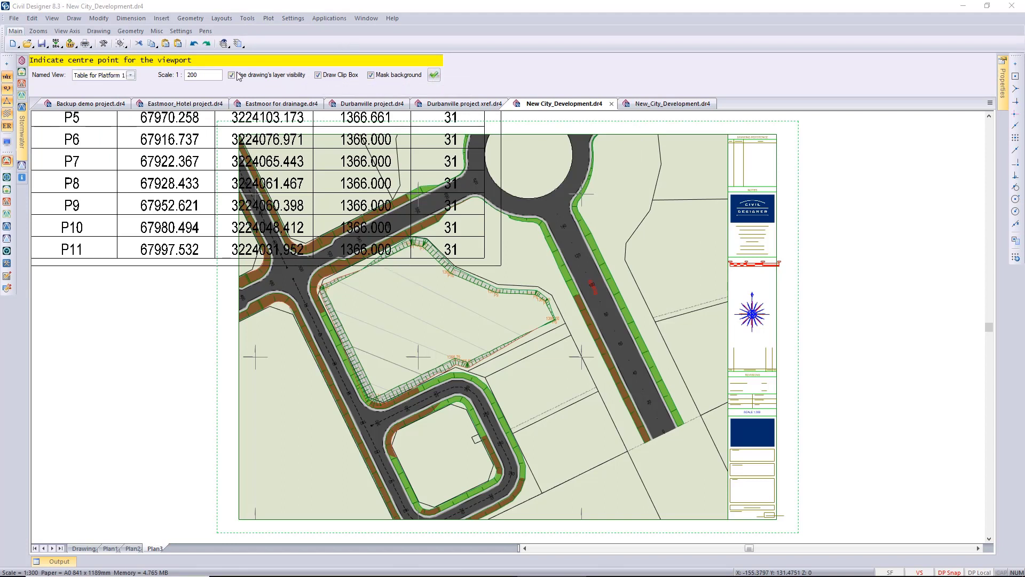
- Set the table viewport's scale to 1:500 and place it once in the upper-right corner of the plan, beside the title block
double_click(203, 75)
type("500")
left_click(434, 75)
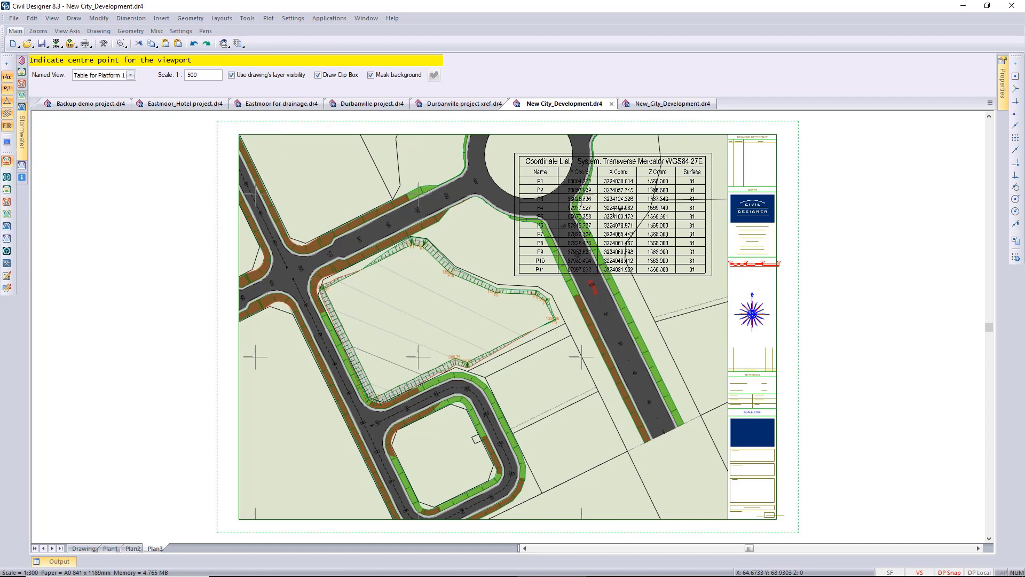
left_click(619, 203)
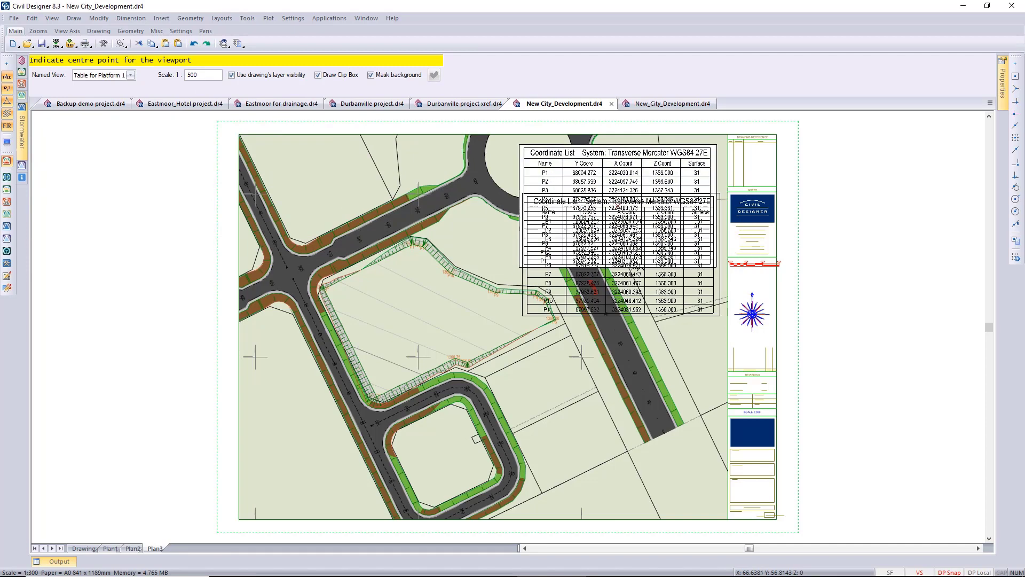
right_click(810, 281)
left_click(830, 291)
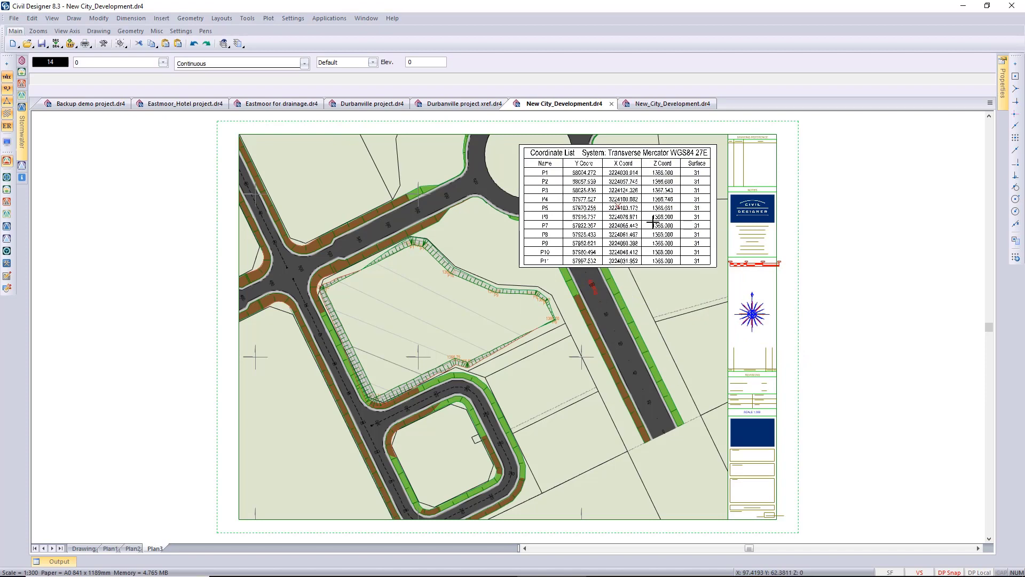
scroll(639, 209, "up", 2)
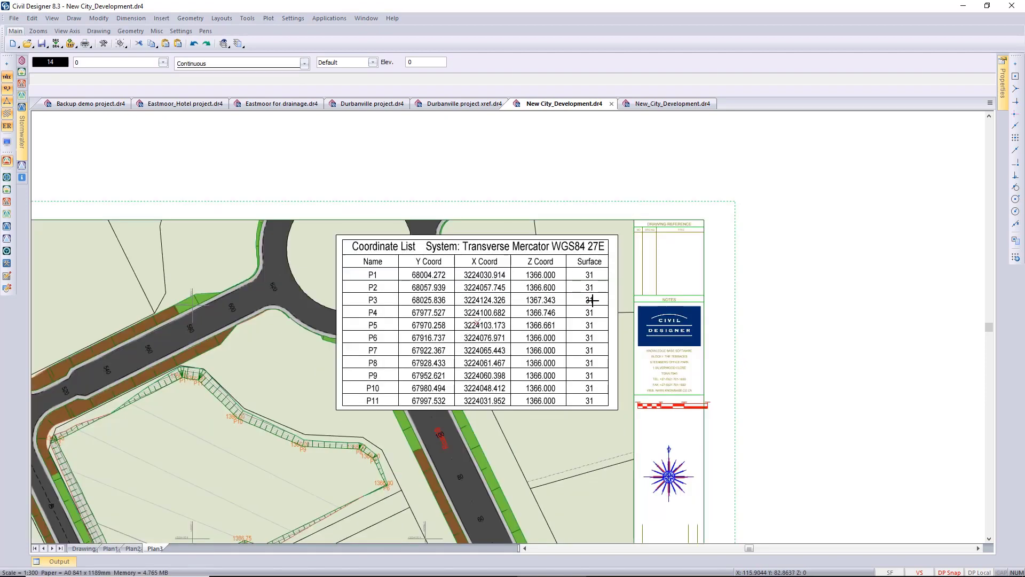